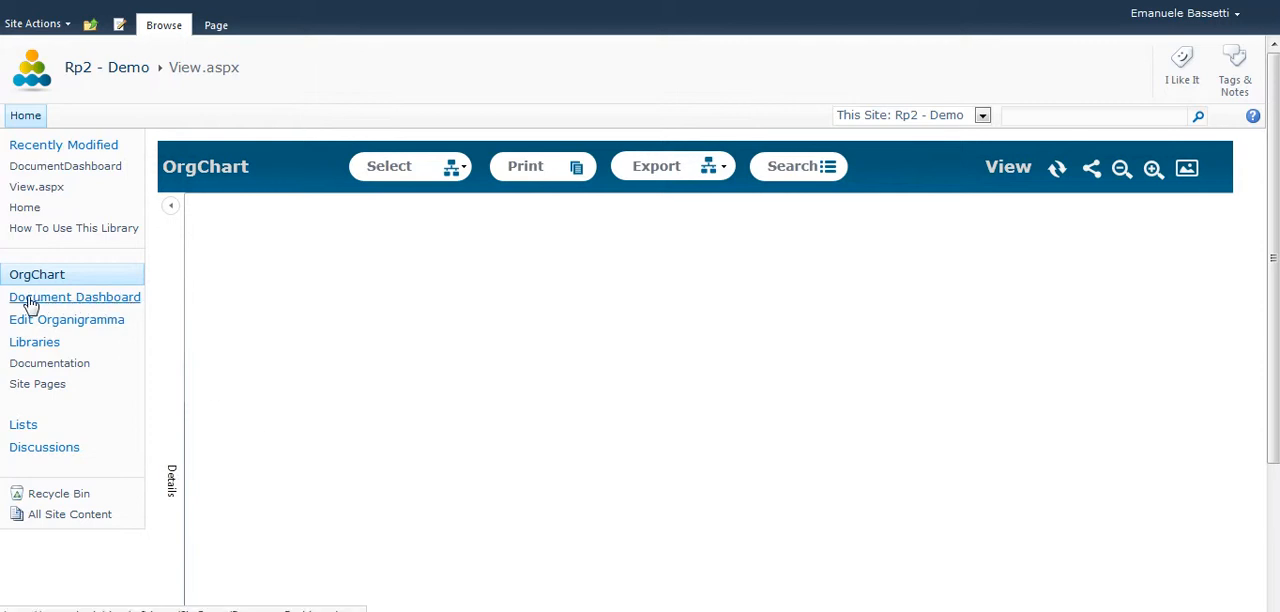
Review the Functions, Roles and Persons tables and the Functions/Roles and Persons/Roles associations in Edit Organigramma.
{"action": "left_click", "coordinate": [73, 322]}
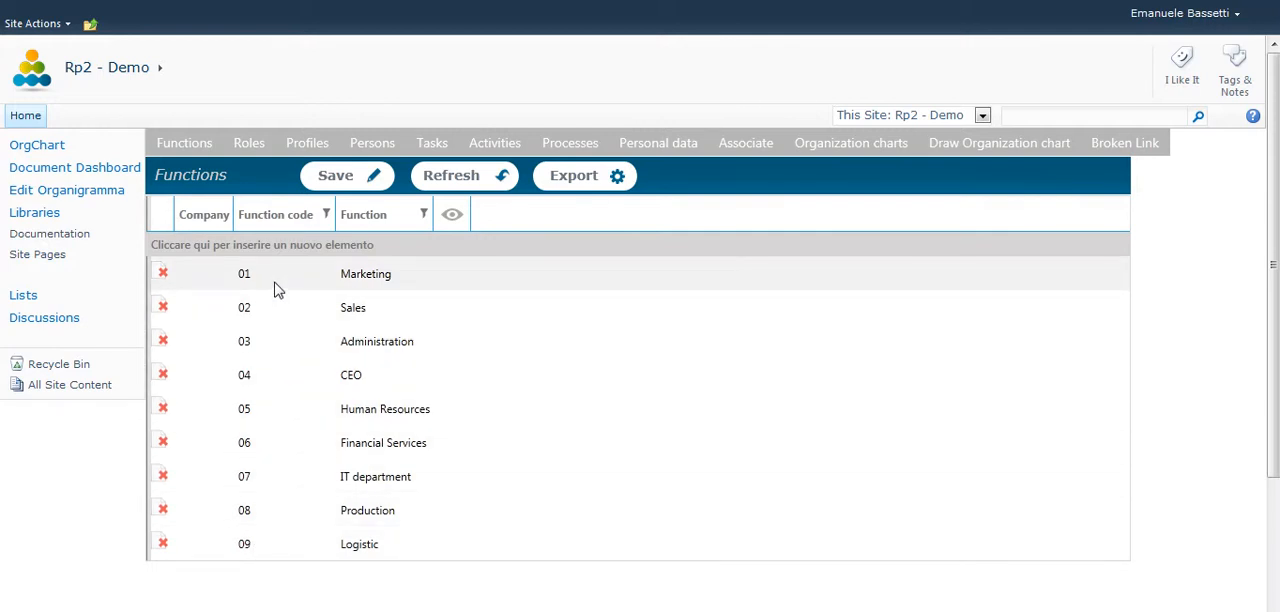
{"action": "left_click", "coordinate": [250, 148]}
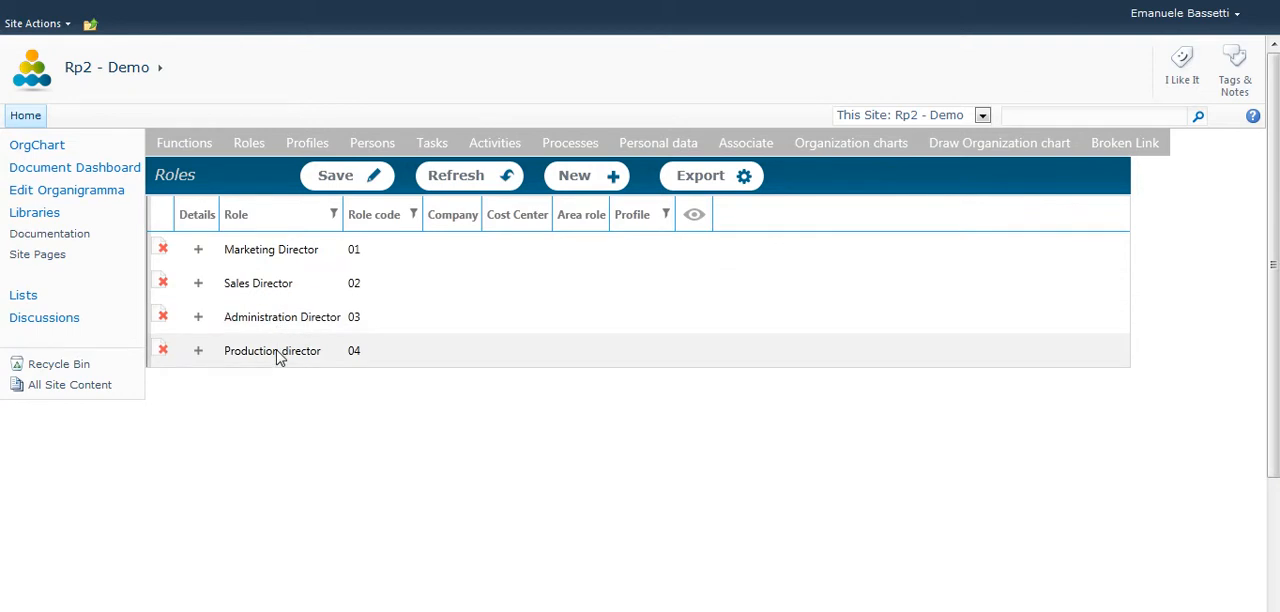
{"action": "left_click", "coordinate": [386, 155]}
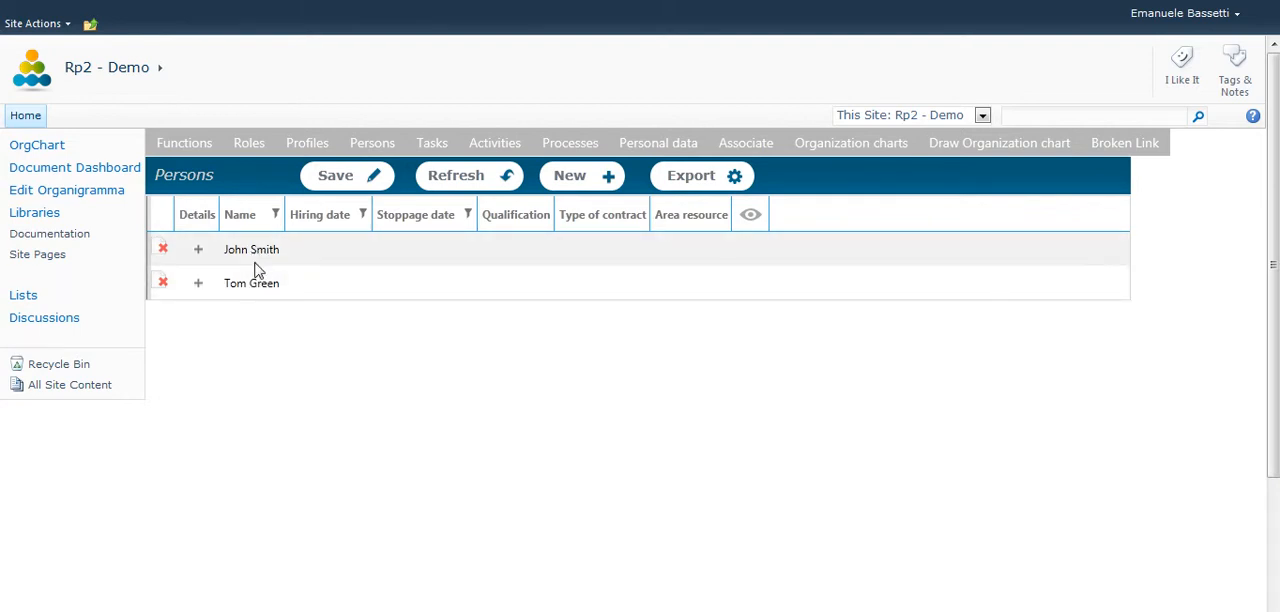
{"action": "mouse_move", "coordinate": [737, 146]}
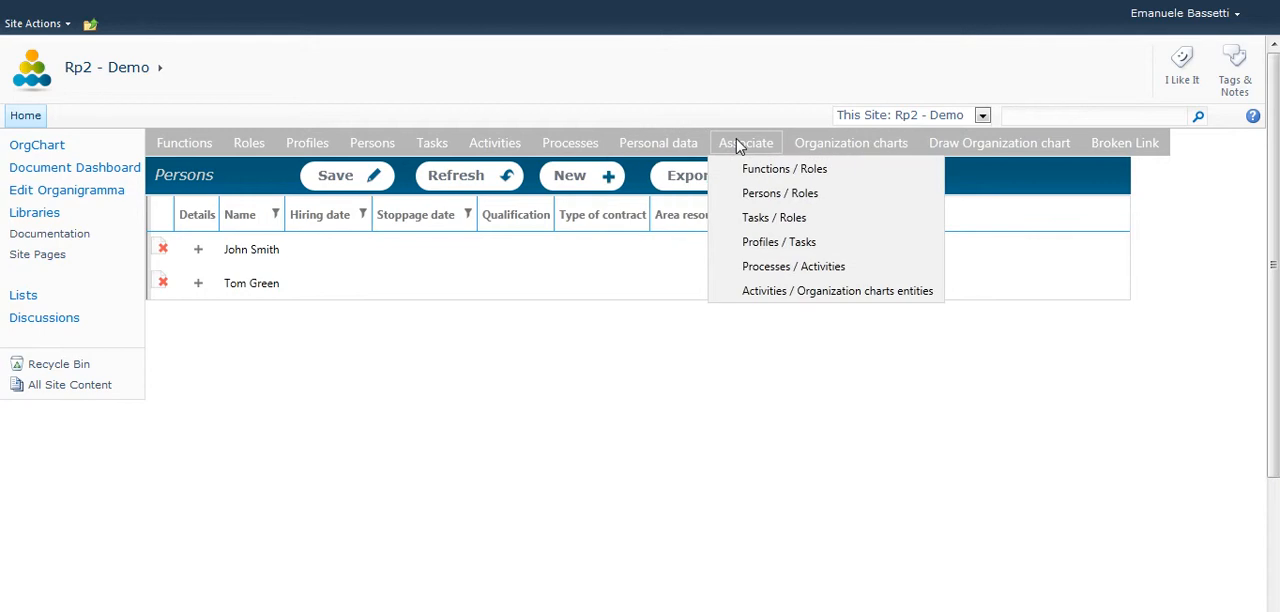
{"action": "left_click", "coordinate": [788, 172]}
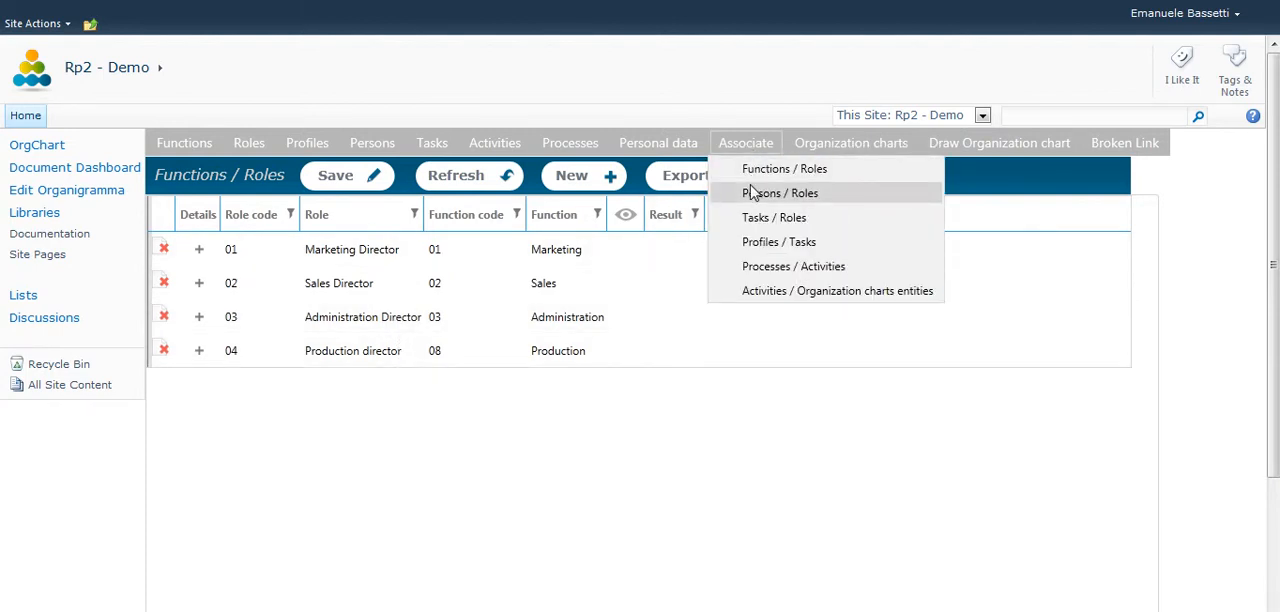
{"action": "left_click", "coordinate": [752, 193]}
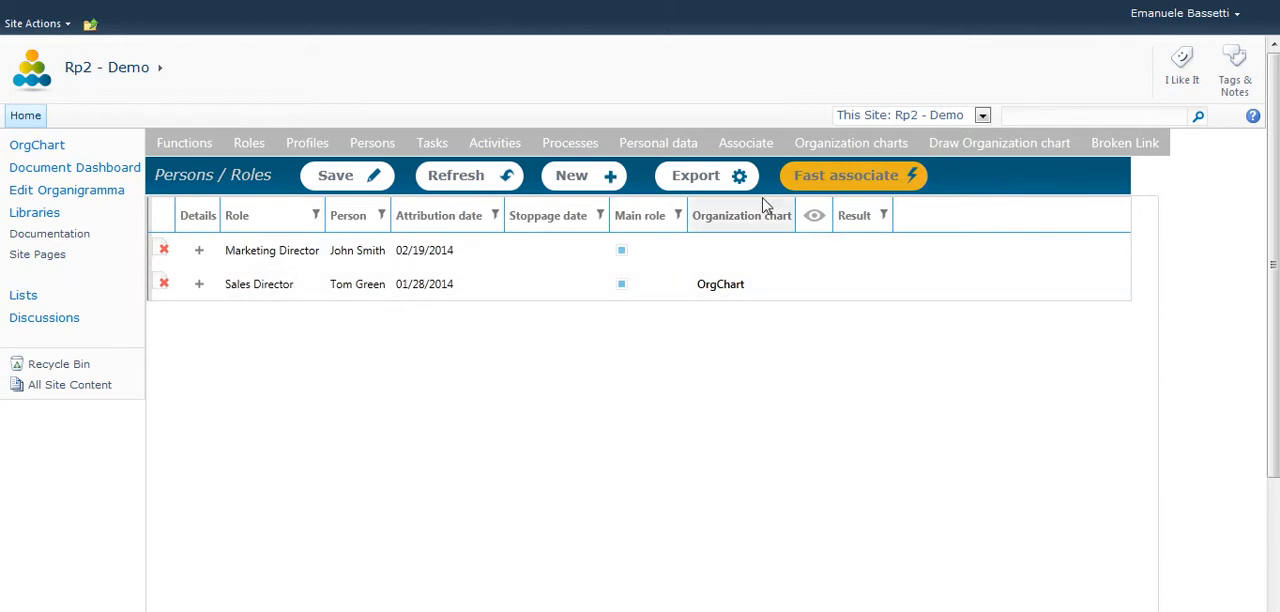
In Draw Organization chart, place CEO under OrgChart, Administration under CEO, and Financial Services under Administration.
{"action": "left_click", "coordinate": [955, 146]}
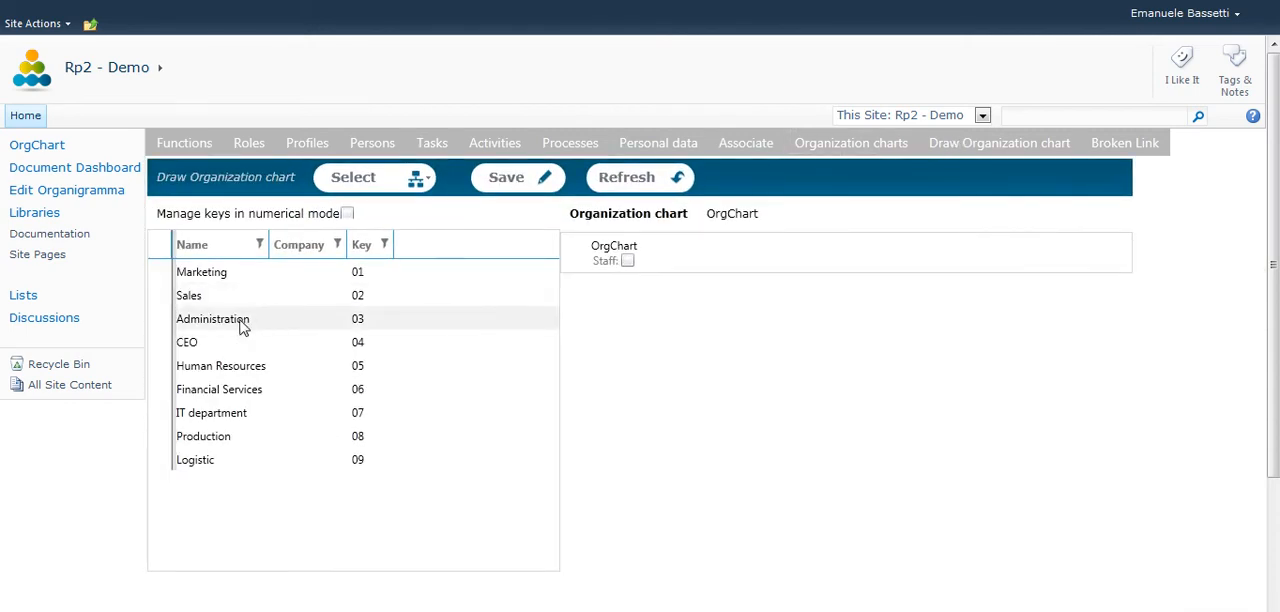
{"action": "left_click_drag", "start_coordinate": [228, 347], "coordinate": [706, 254]}
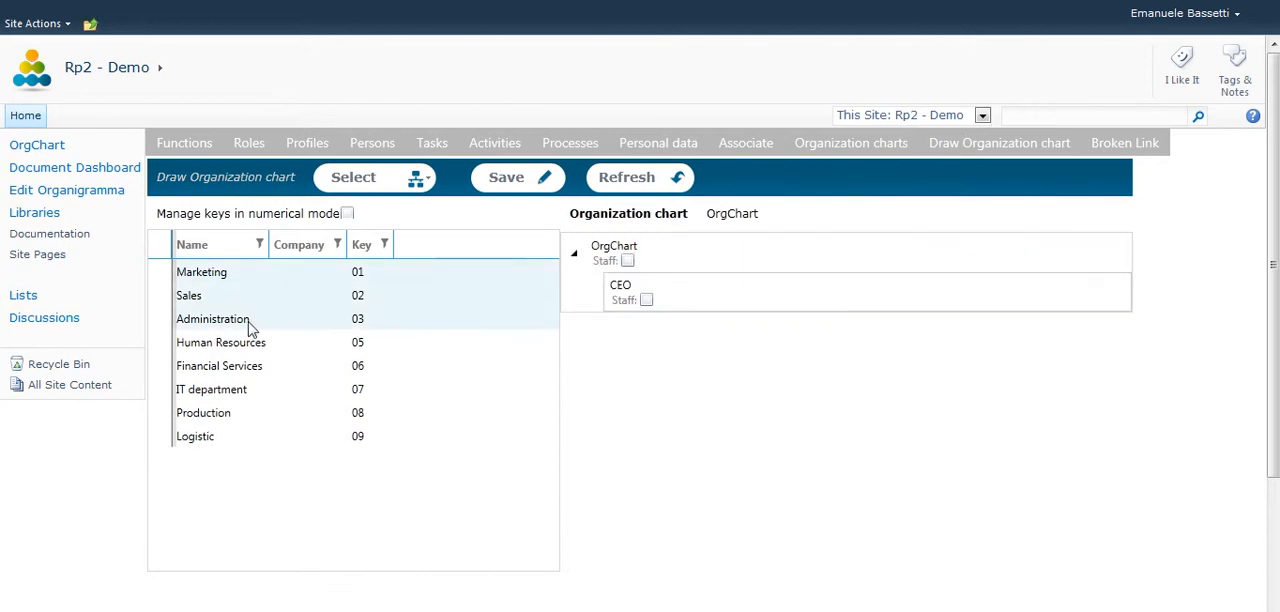
{"action": "left_click", "coordinate": [297, 319]}
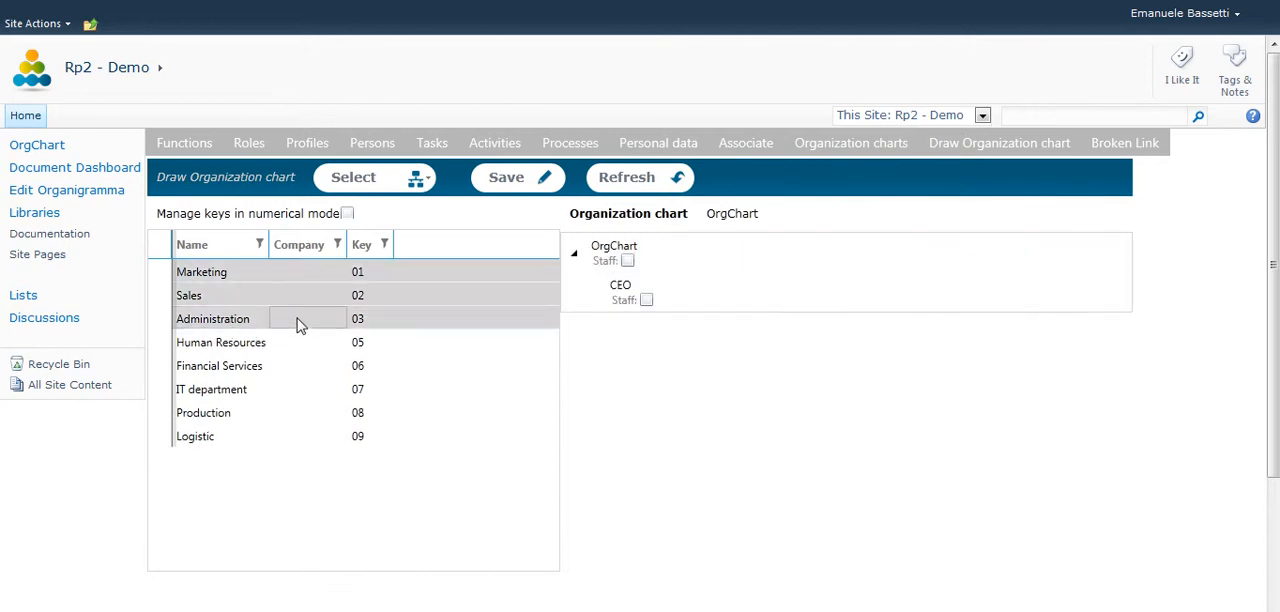
{"action": "left_click", "coordinate": [221, 319]}
{"action": "left_click_drag", "start_coordinate": [224, 328], "coordinate": [706, 291]}
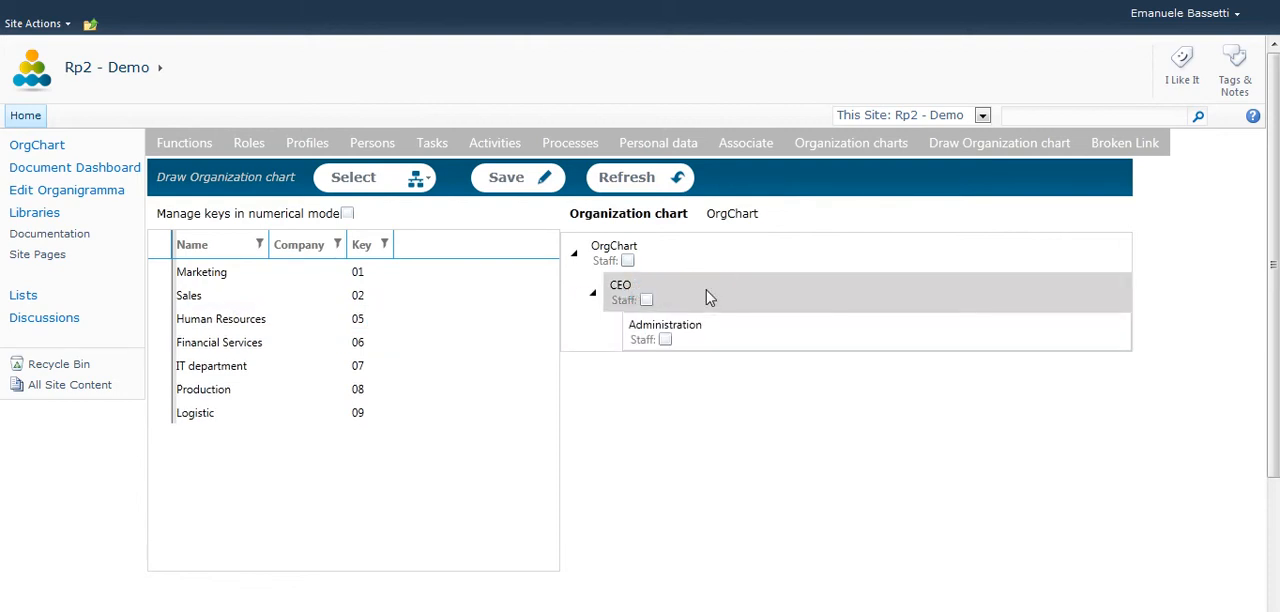
{"action": "left_click", "coordinate": [229, 350]}
{"action": "left_click_drag", "start_coordinate": [226, 350], "coordinate": [667, 341]}
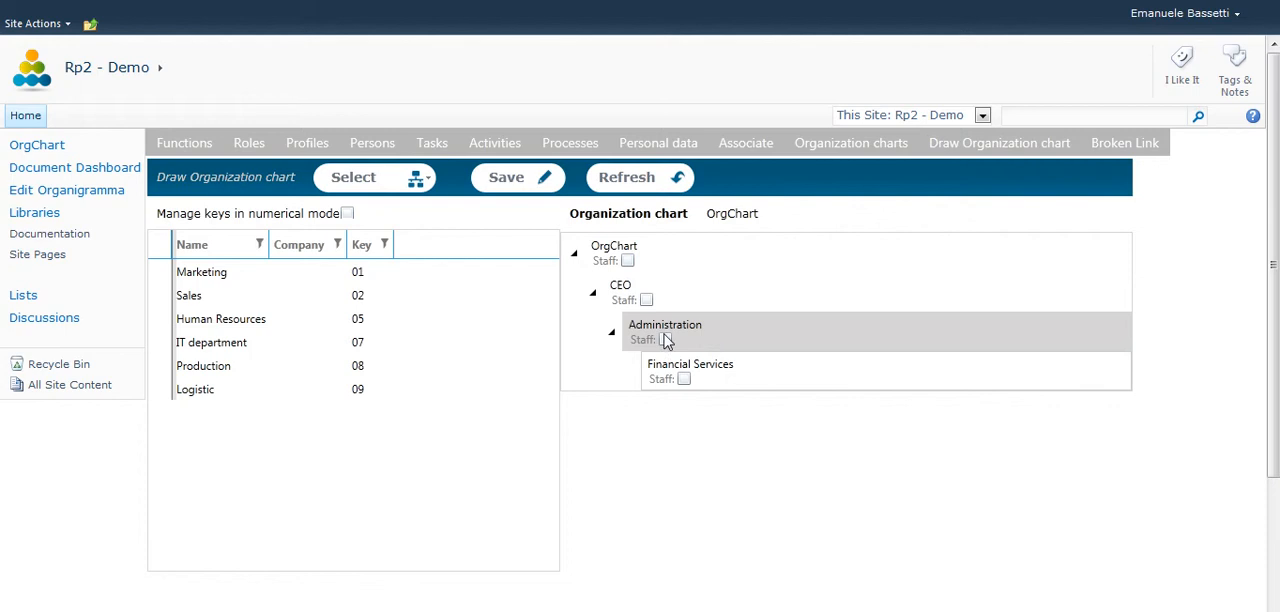
Add the Human Resources and IT department functions under CEO in the organization chart.
{"action": "left_click", "coordinate": [204, 324], "text": "shift"}
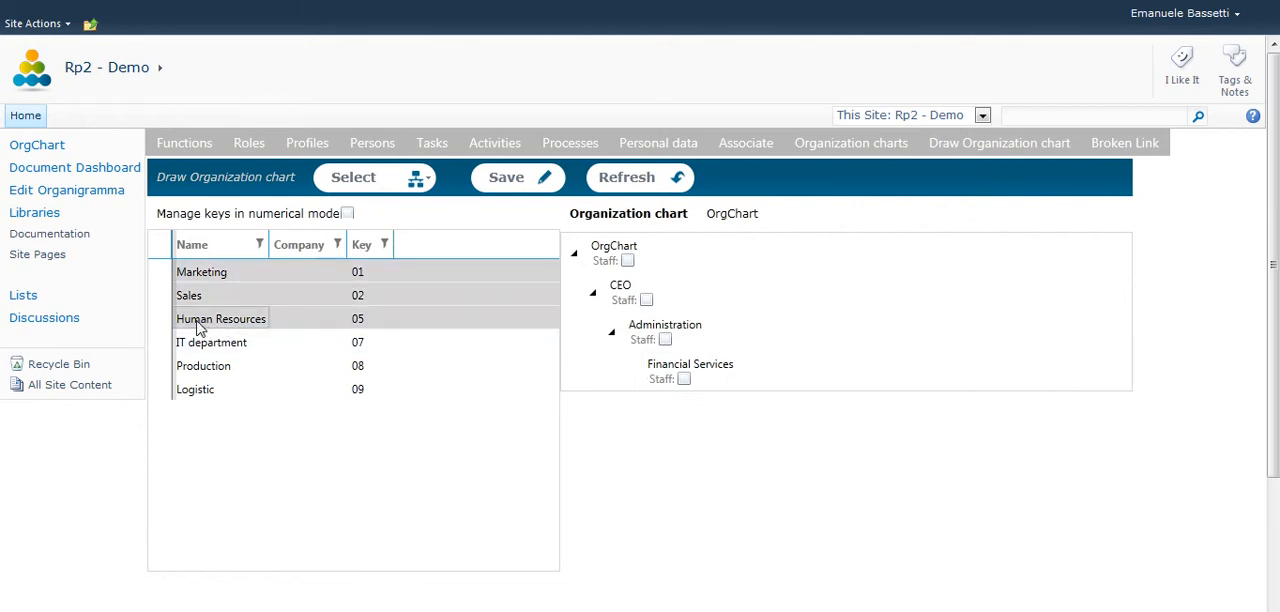
{"action": "left_click", "coordinate": [197, 327]}
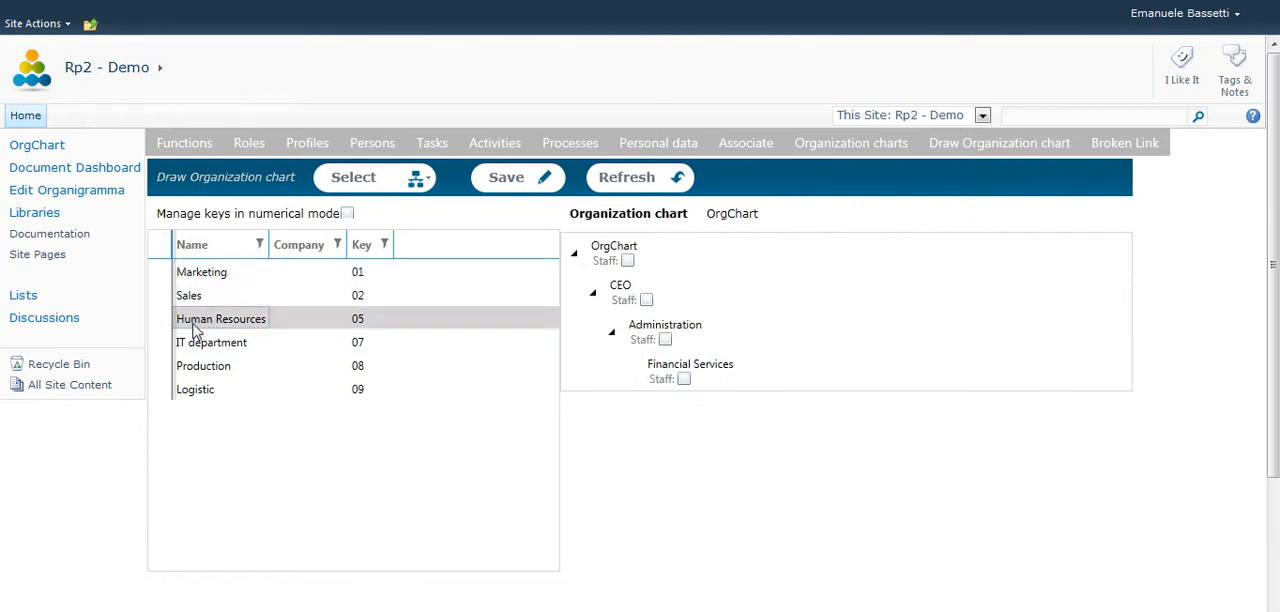
{"action": "left_click_drag", "start_coordinate": [197, 329], "coordinate": [640, 295]}
{"action": "left_click_drag", "start_coordinate": [226, 324], "coordinate": [718, 304]}
Add the remaining Production, Logistic, Marketing and Sales functions under CEO in the organization chart.
{"action": "left_click", "coordinate": [205, 327]}
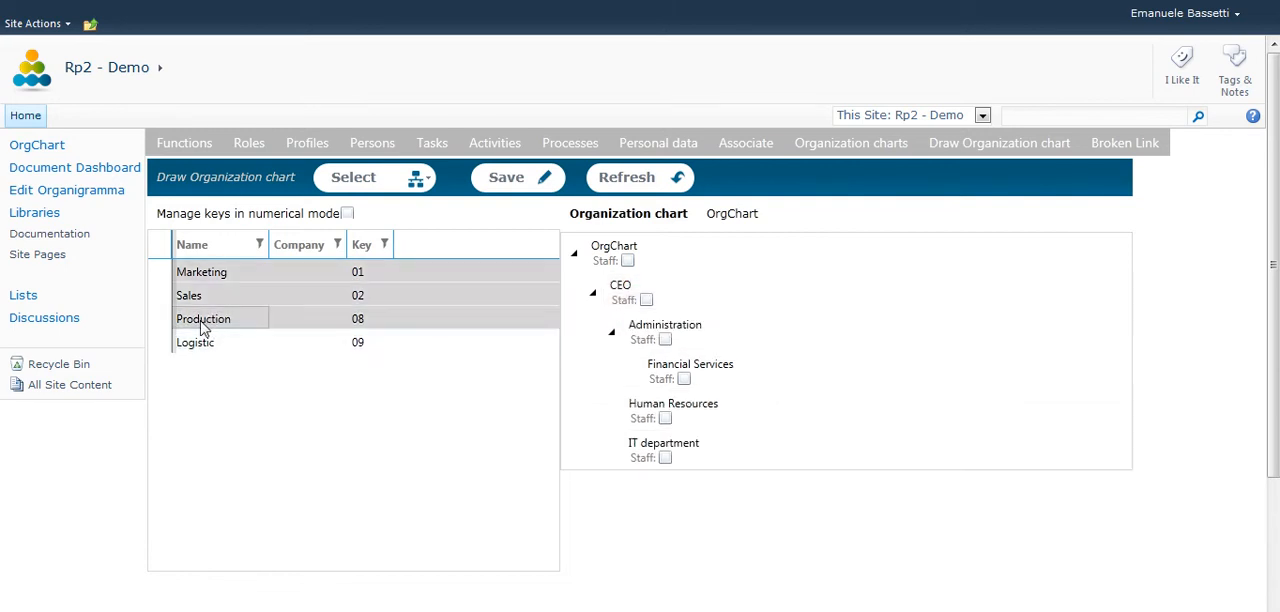
{"action": "left_click_drag", "start_coordinate": [203, 328], "coordinate": [733, 296]}
{"action": "left_click_drag", "start_coordinate": [200, 329], "coordinate": [700, 300]}
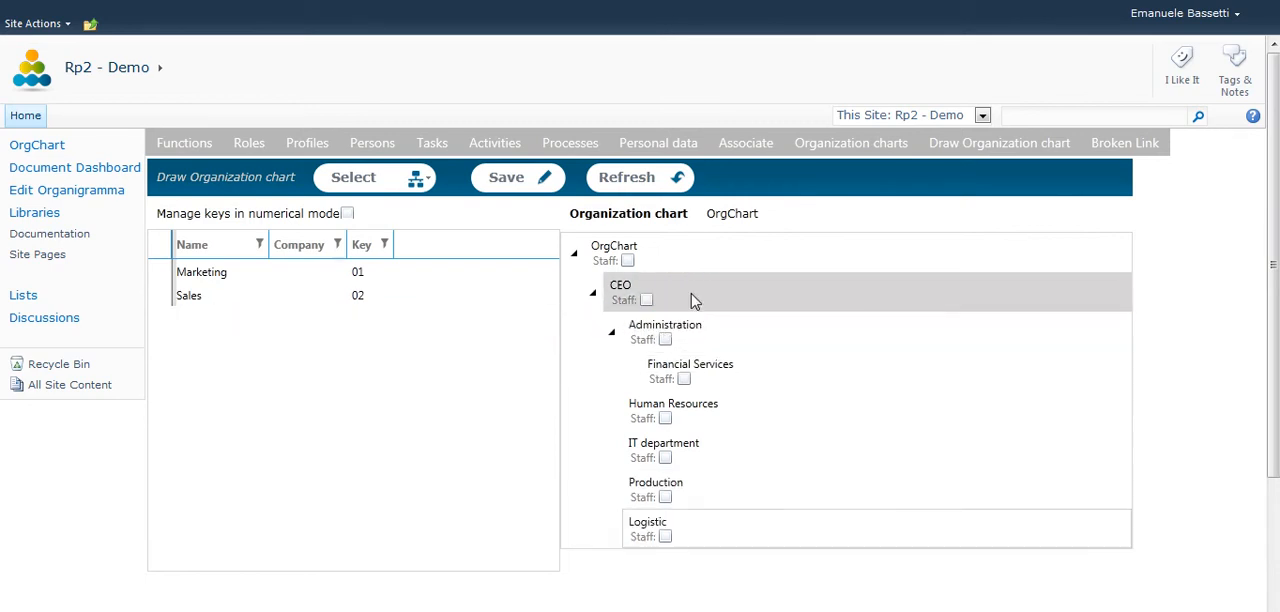
{"action": "left_click_drag", "start_coordinate": [200, 278], "coordinate": [728, 290]}
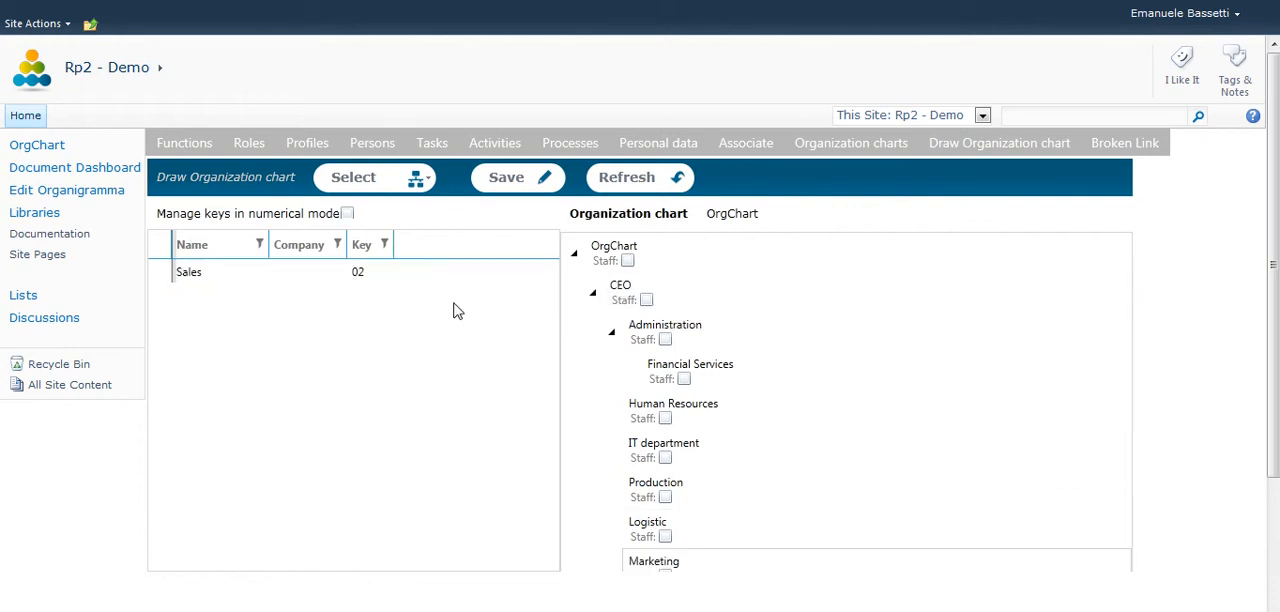
{"action": "left_click_drag", "start_coordinate": [195, 276], "coordinate": [769, 551]}
Save the organization chart and dismiss the alert.
{"action": "left_click_drag", "start_coordinate": [1268, 289], "coordinate": [1258, 262]}
{"action": "left_click", "coordinate": [507, 180]}
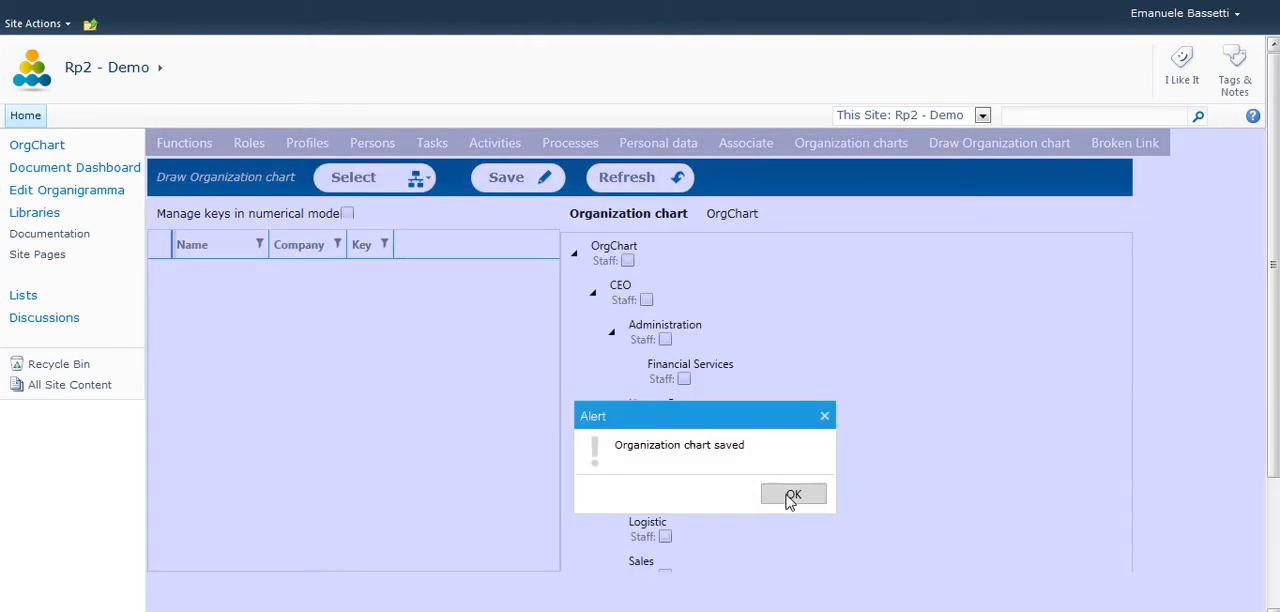
{"action": "left_click", "coordinate": [781, 499]}
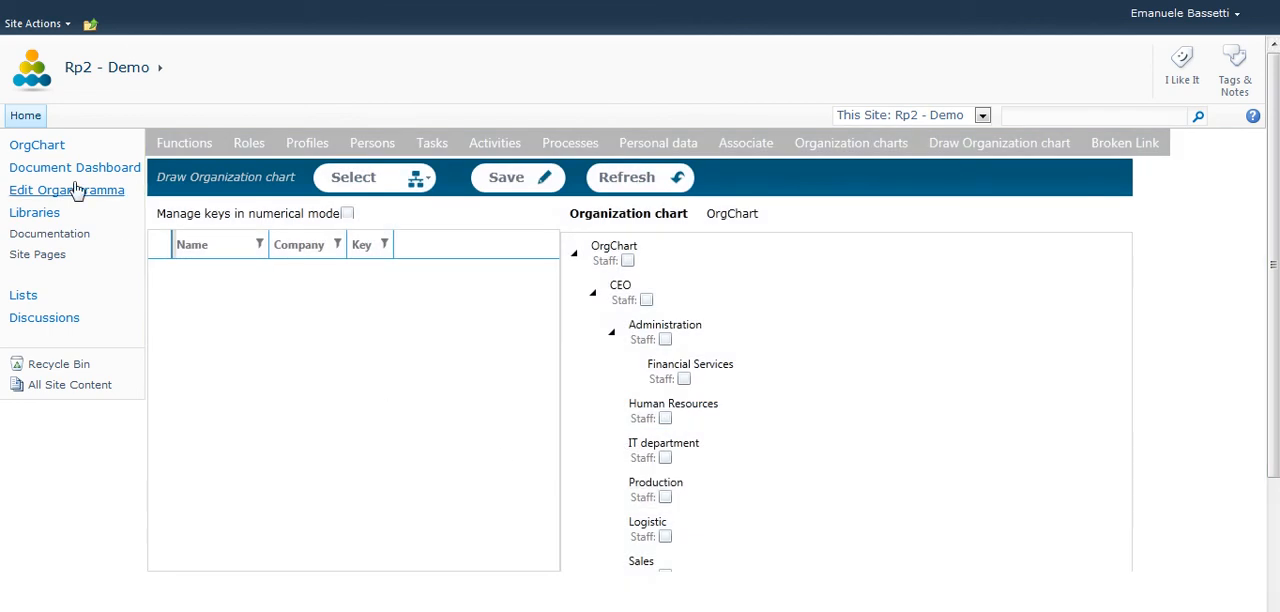
Open the OrgChart view, expand Marketing down to the person assigned as Marketing Director, and open that person's details.
{"action": "left_click", "coordinate": [60, 155]}
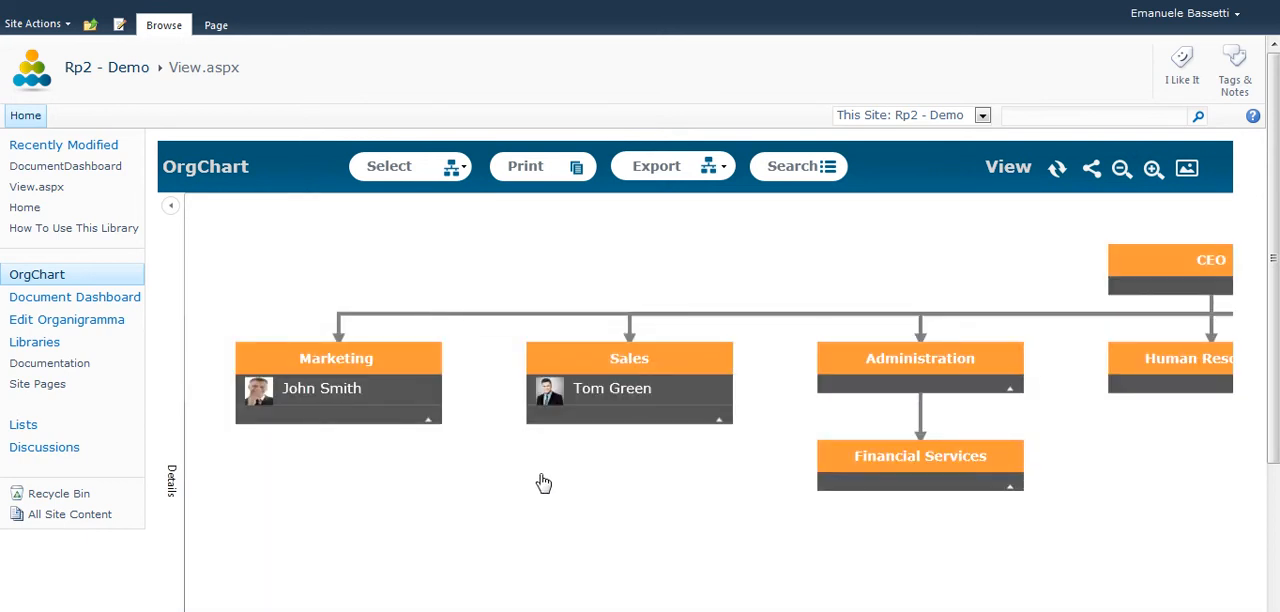
{"action": "left_click_drag", "start_coordinate": [697, 509], "coordinate": [651, 506]}
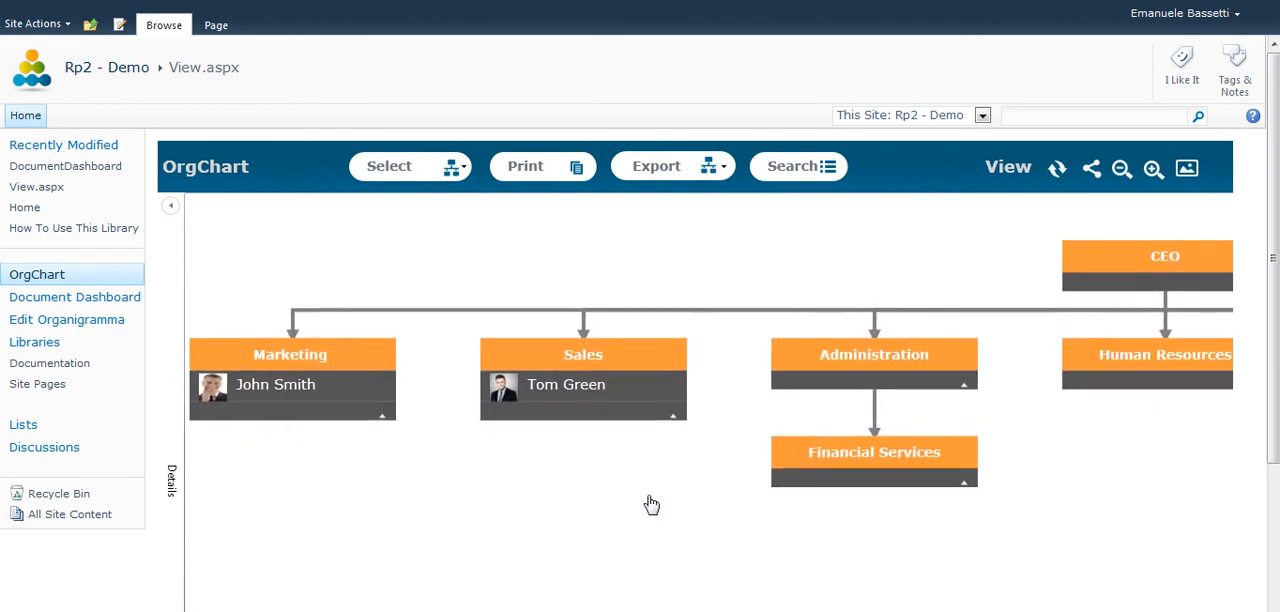
{"action": "left_click", "coordinate": [378, 412]}
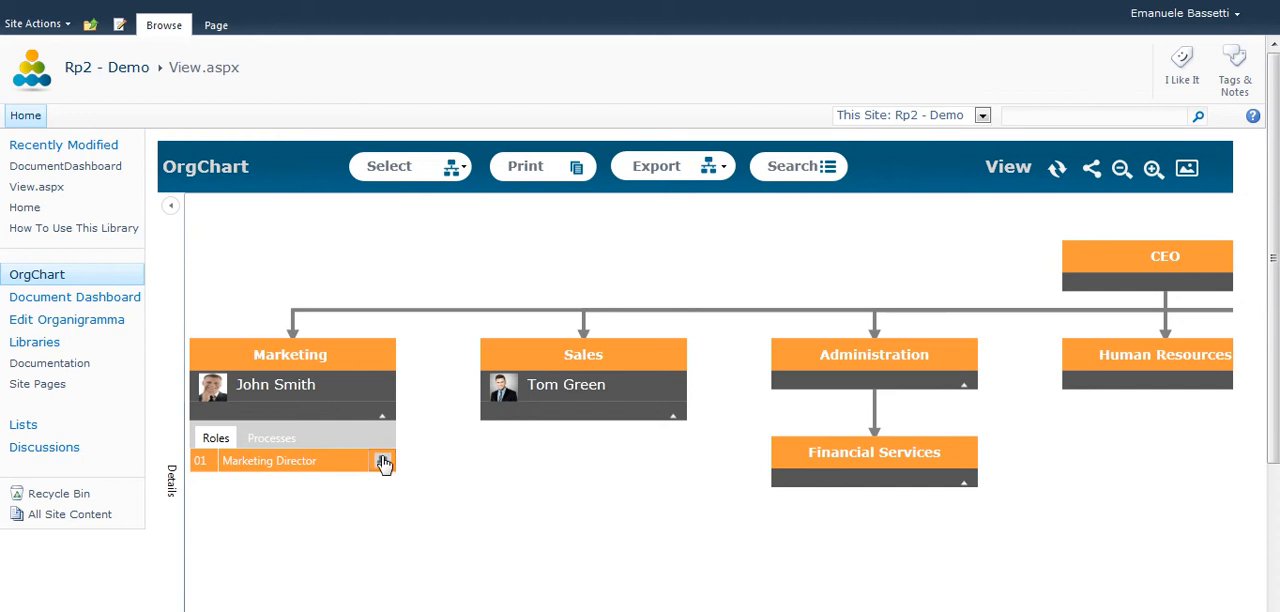
{"action": "left_click_drag", "start_coordinate": [488, 460], "coordinate": [520, 336]}
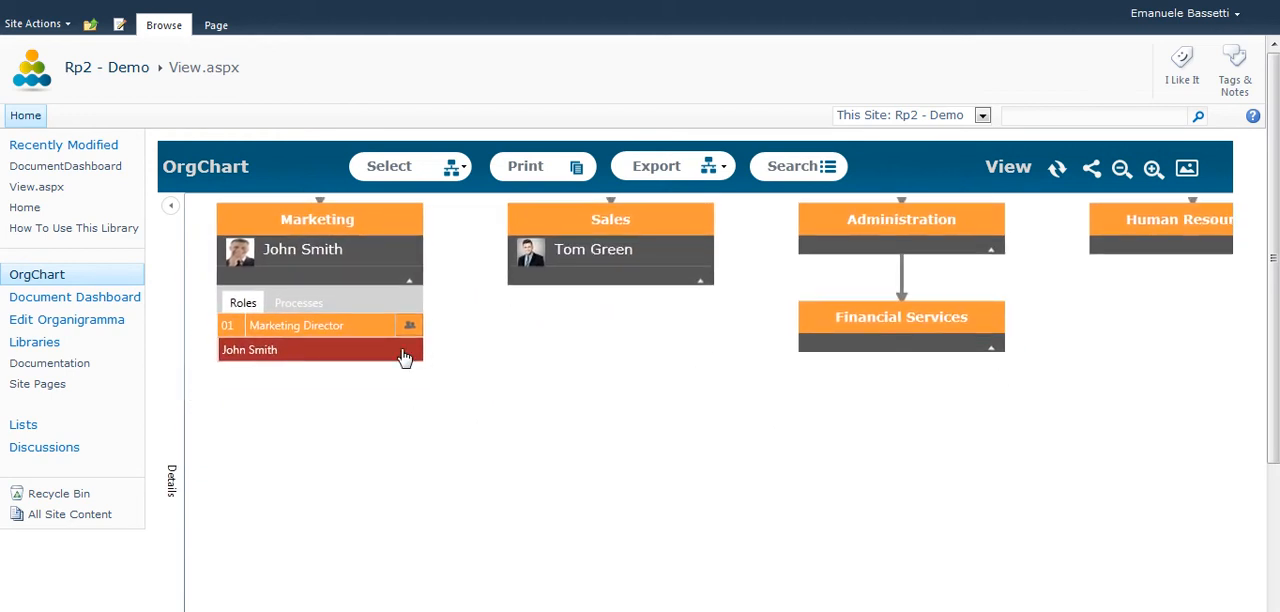
{"action": "left_click", "coordinate": [407, 357]}
{"action": "left_click_drag", "start_coordinate": [486, 426], "coordinate": [497, 326]}
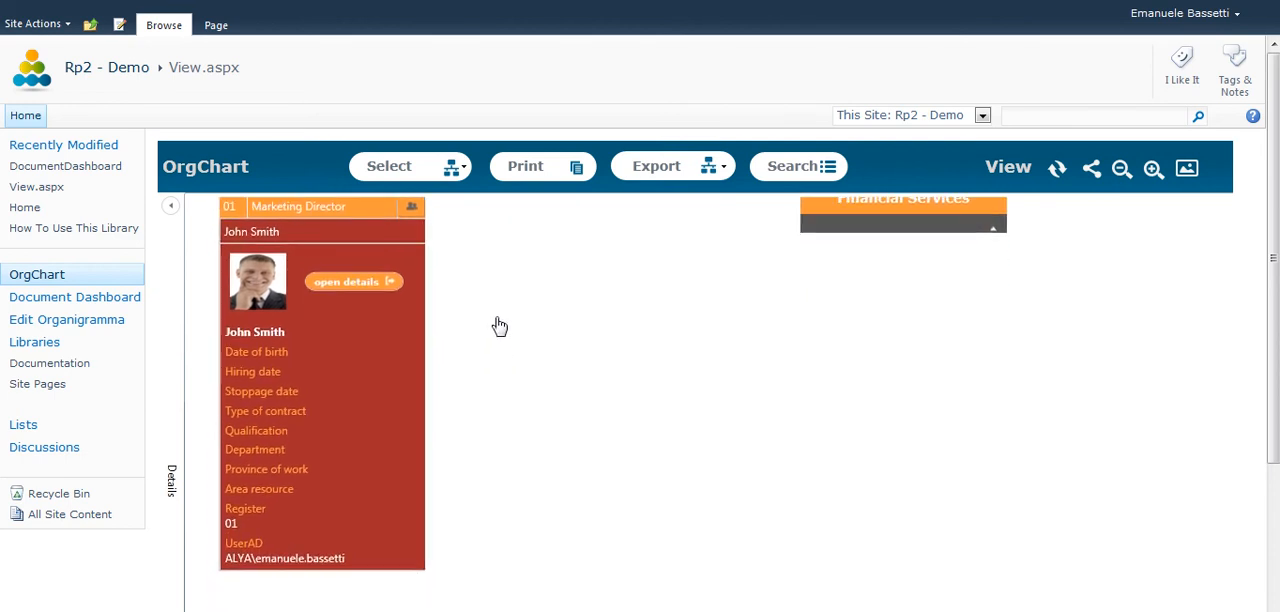
{"action": "left_click", "coordinate": [356, 282]}
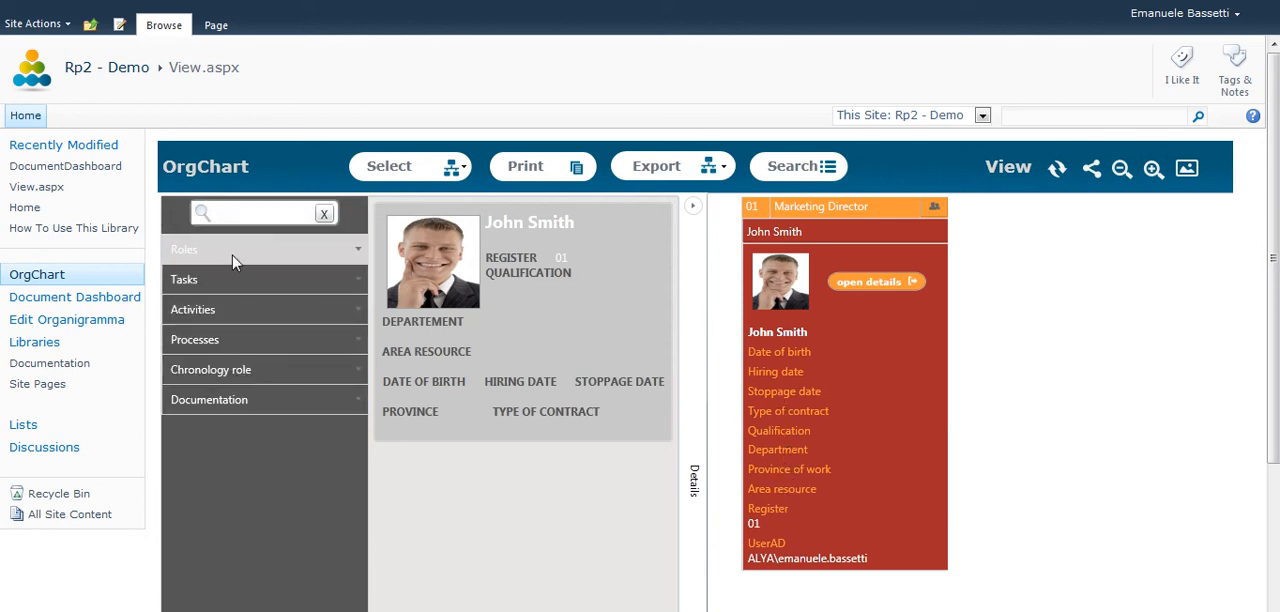
Open the Marketing Director role's details and examine the person listed under its Persons section.
{"action": "left_click", "coordinate": [810, 210]}
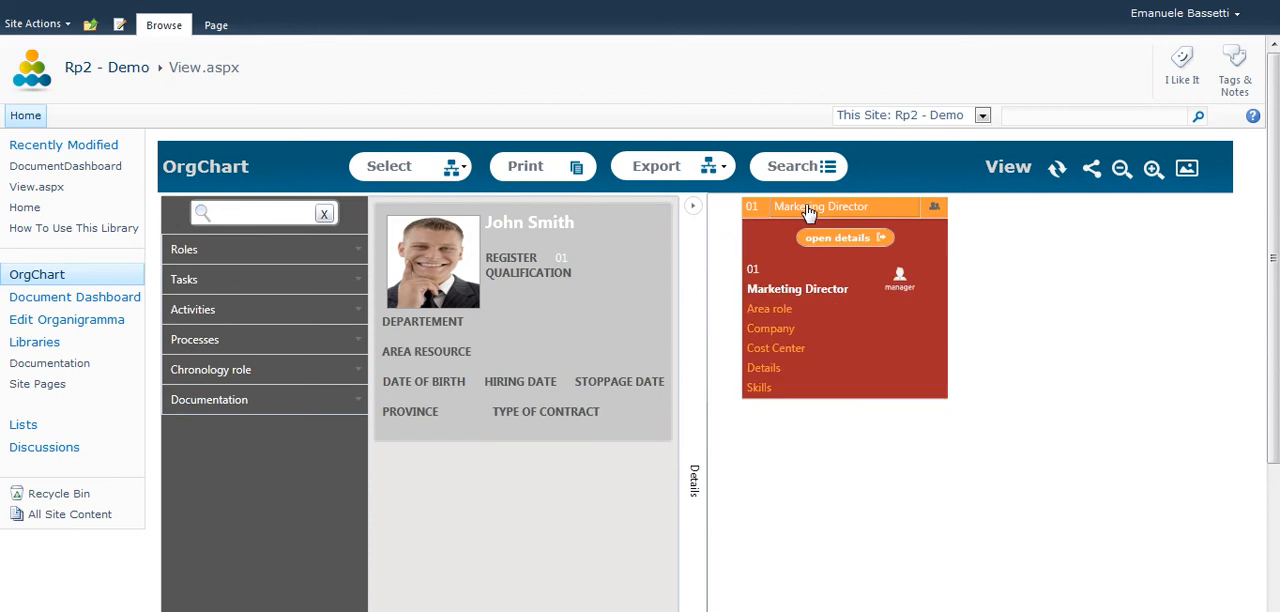
{"action": "left_click", "coordinate": [828, 238]}
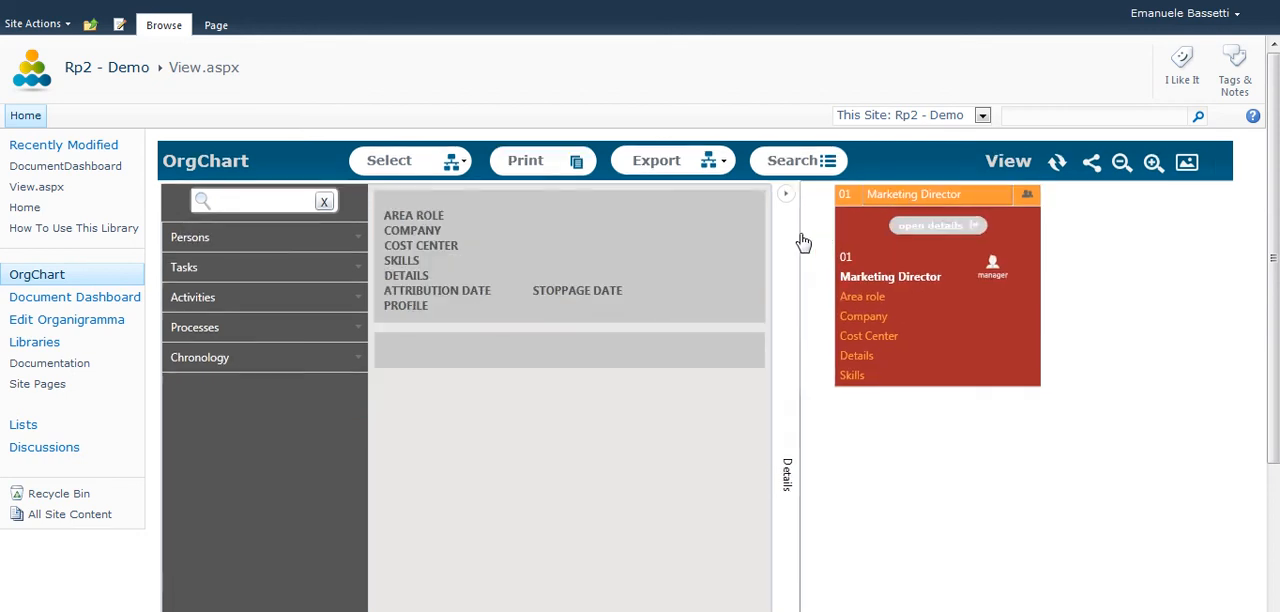
{"action": "left_click", "coordinate": [224, 245]}
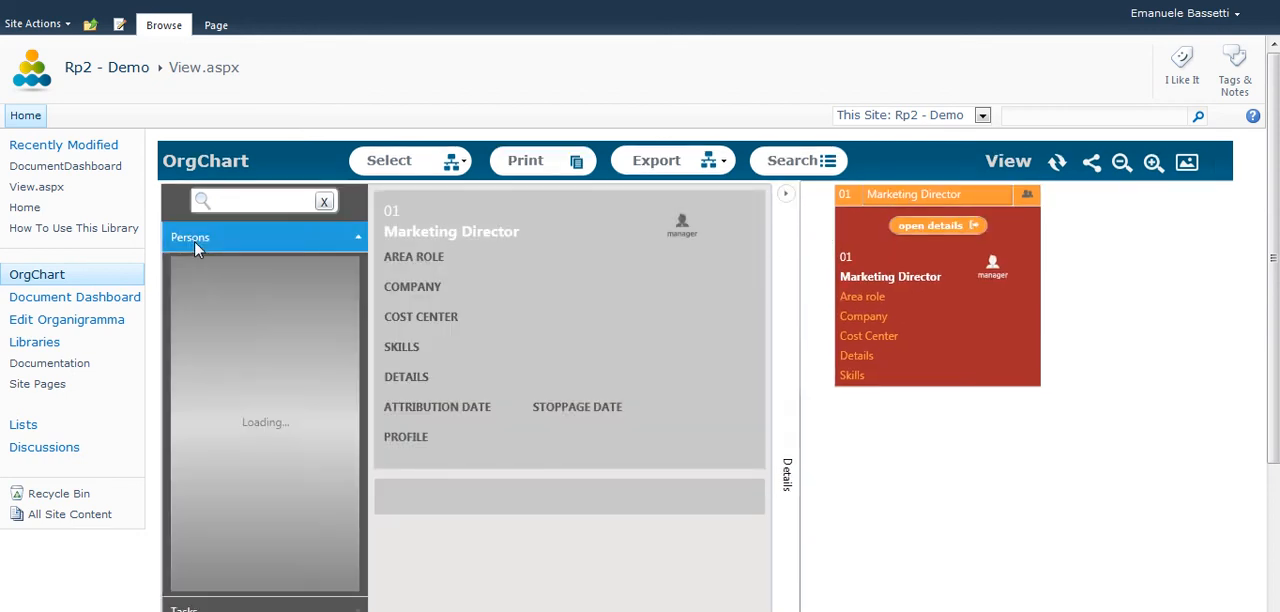
{"action": "left_click", "coordinate": [242, 296]}
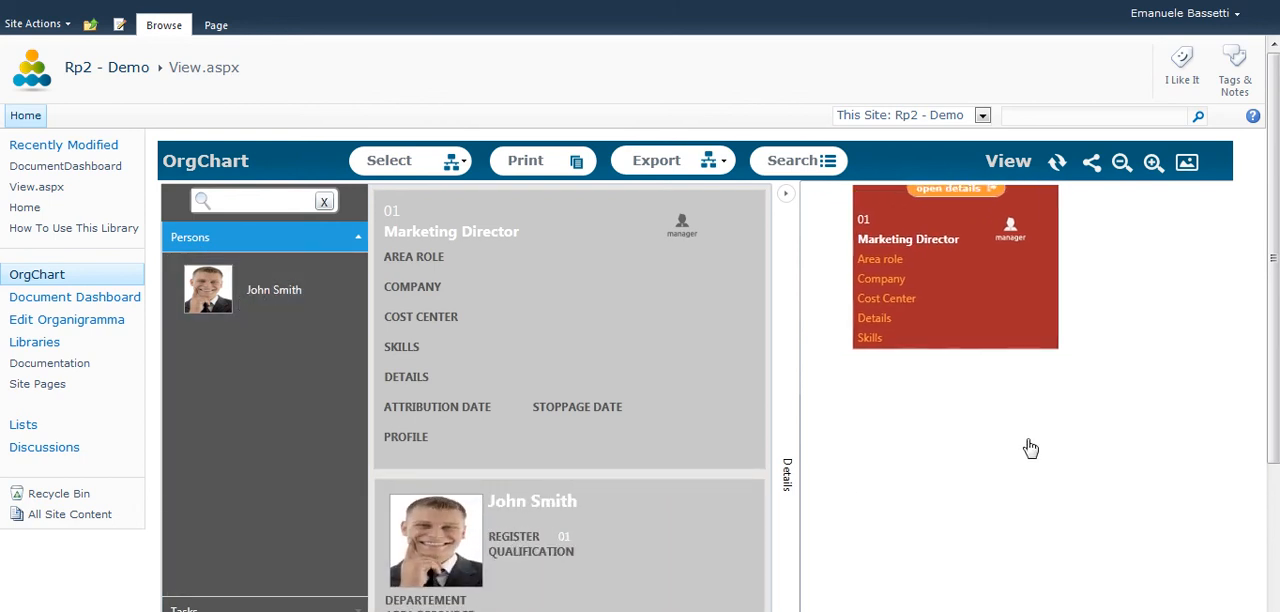
{"action": "left_click_drag", "start_coordinate": [1272, 340], "coordinate": [1272, 453]}
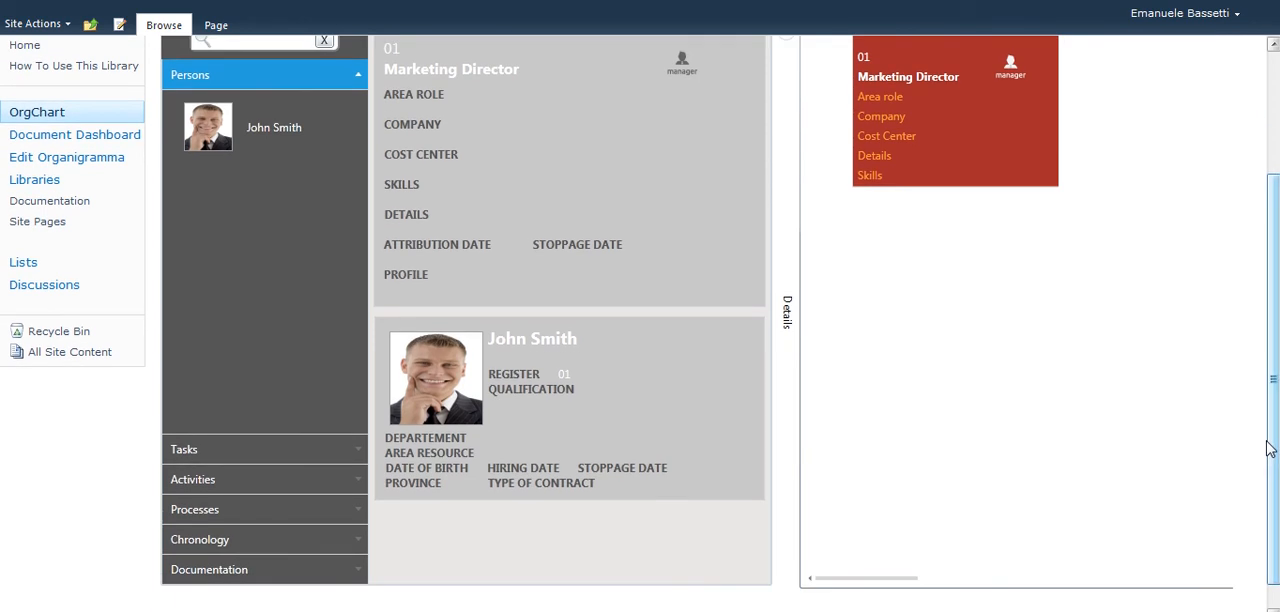
Associate the Newsletter document in the Documentation library with the Sales Director role.
{"action": "left_click", "coordinate": [26, 204]}
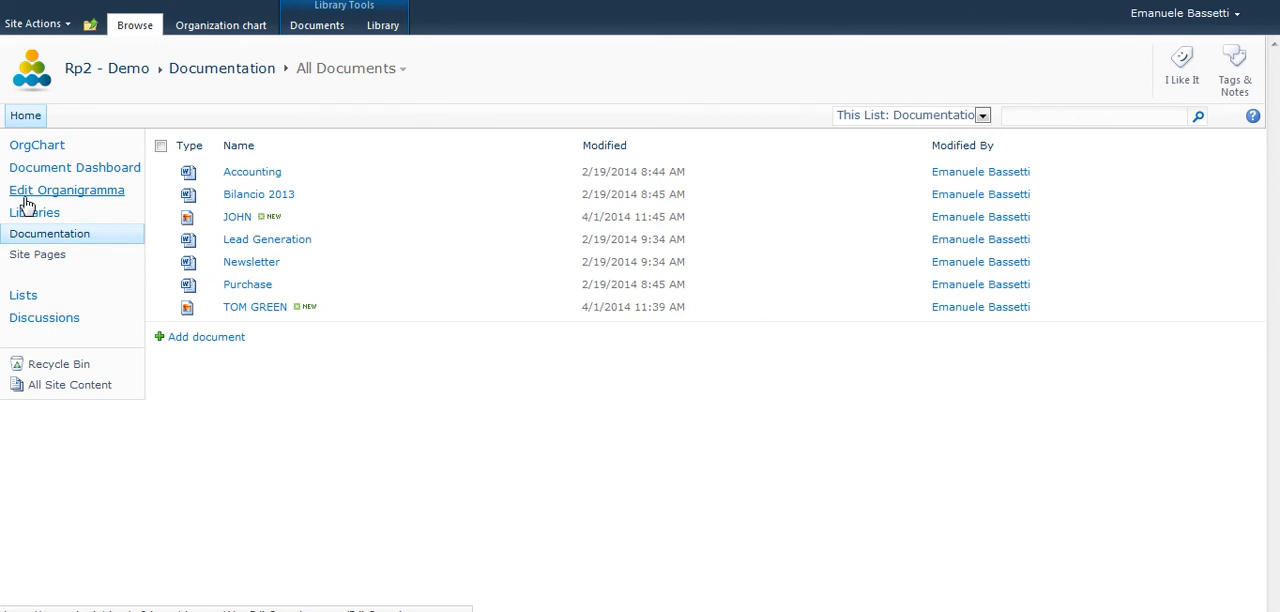
{"action": "left_click", "coordinate": [161, 262]}
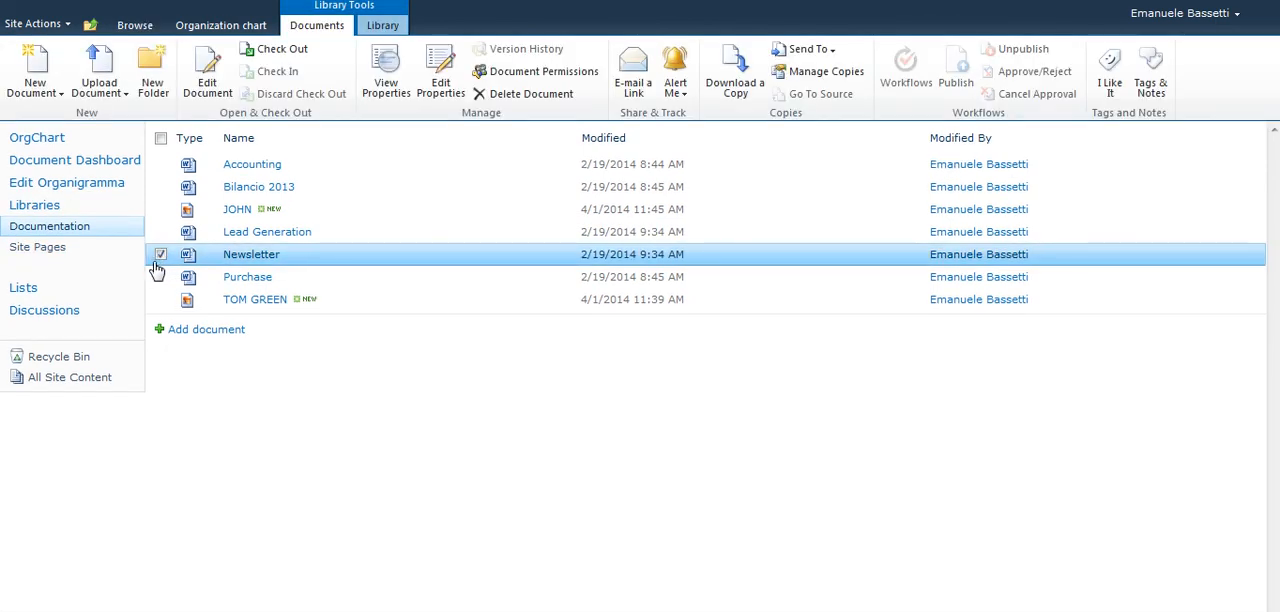
{"action": "left_click", "coordinate": [228, 26]}
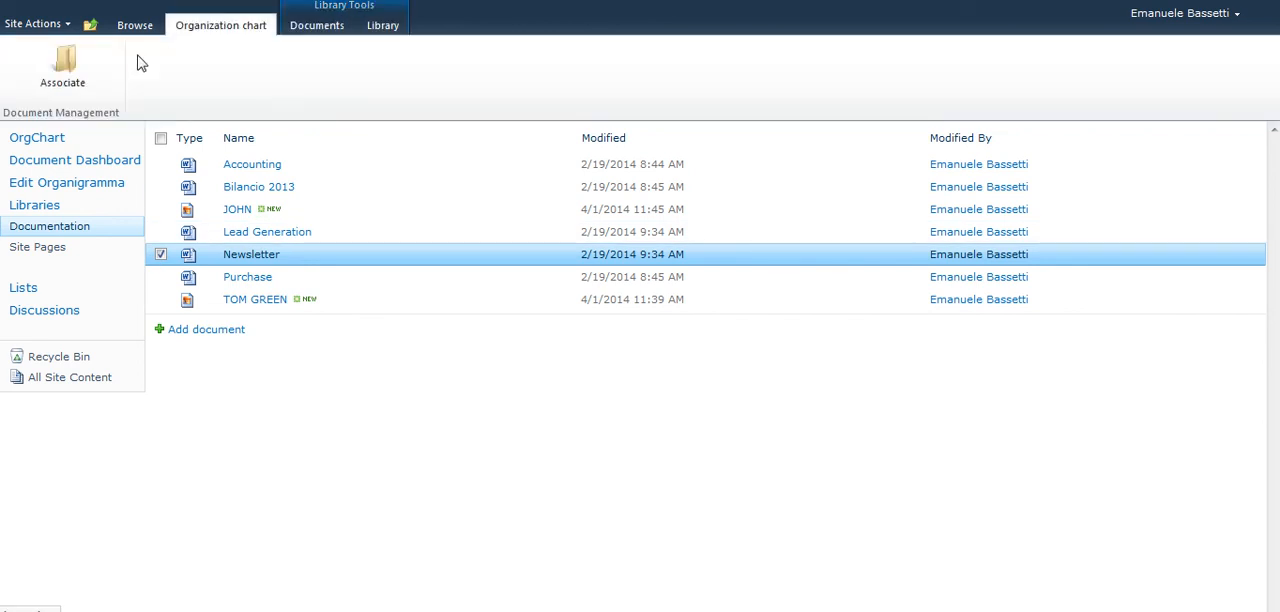
{"action": "left_click", "coordinate": [62, 83]}
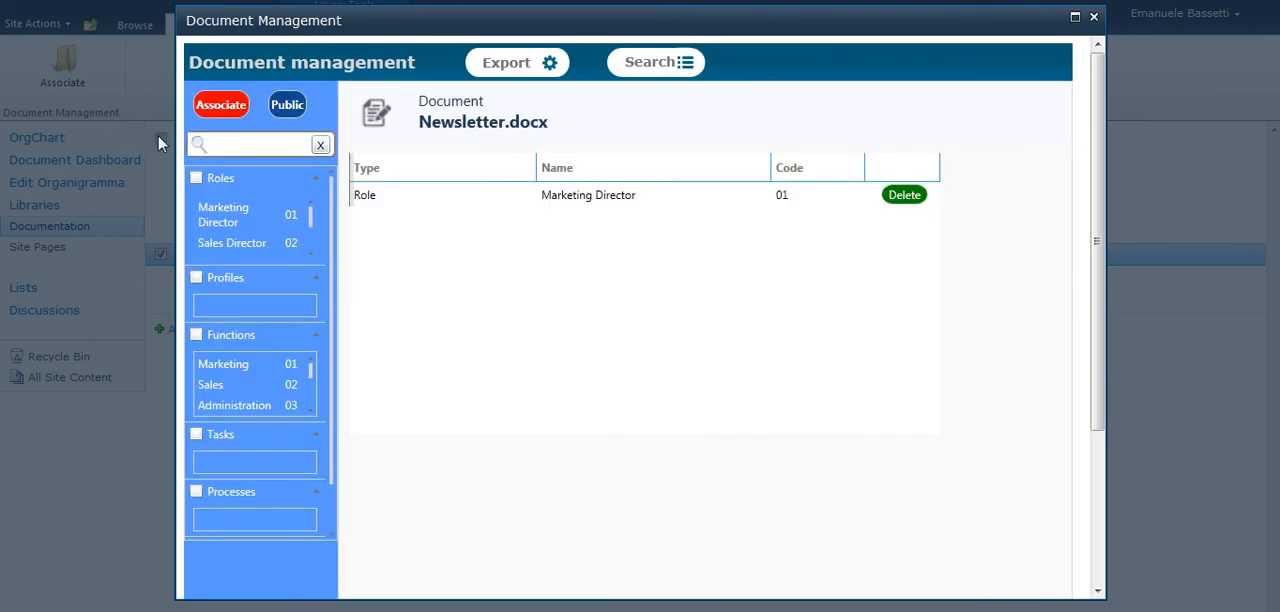
{"action": "left_click", "coordinate": [254, 243]}
{"action": "left_click", "coordinate": [220, 110]}
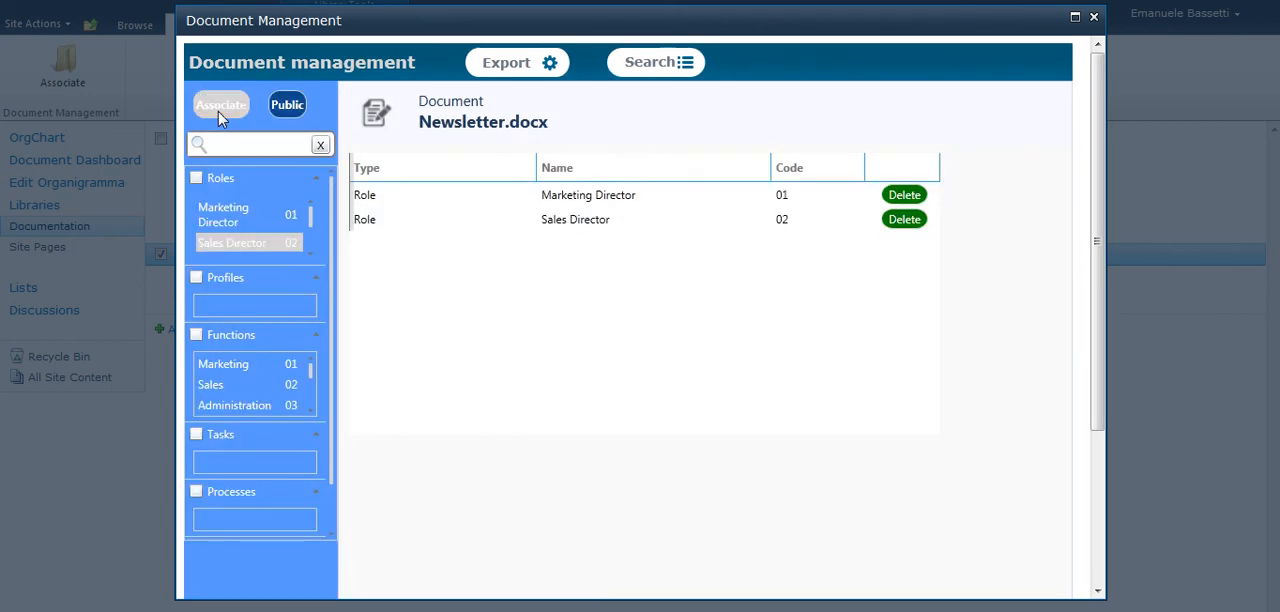
{"action": "left_click", "coordinate": [1094, 16]}
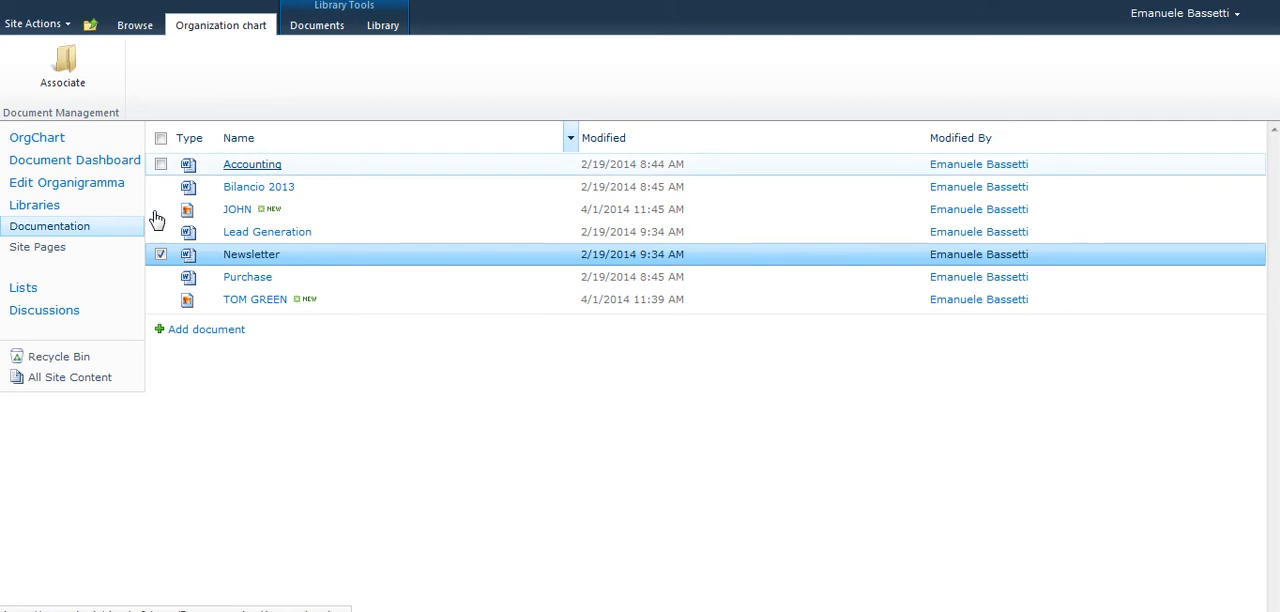
Open the Document Dashboard page.
{"action": "left_click", "coordinate": [77, 163]}
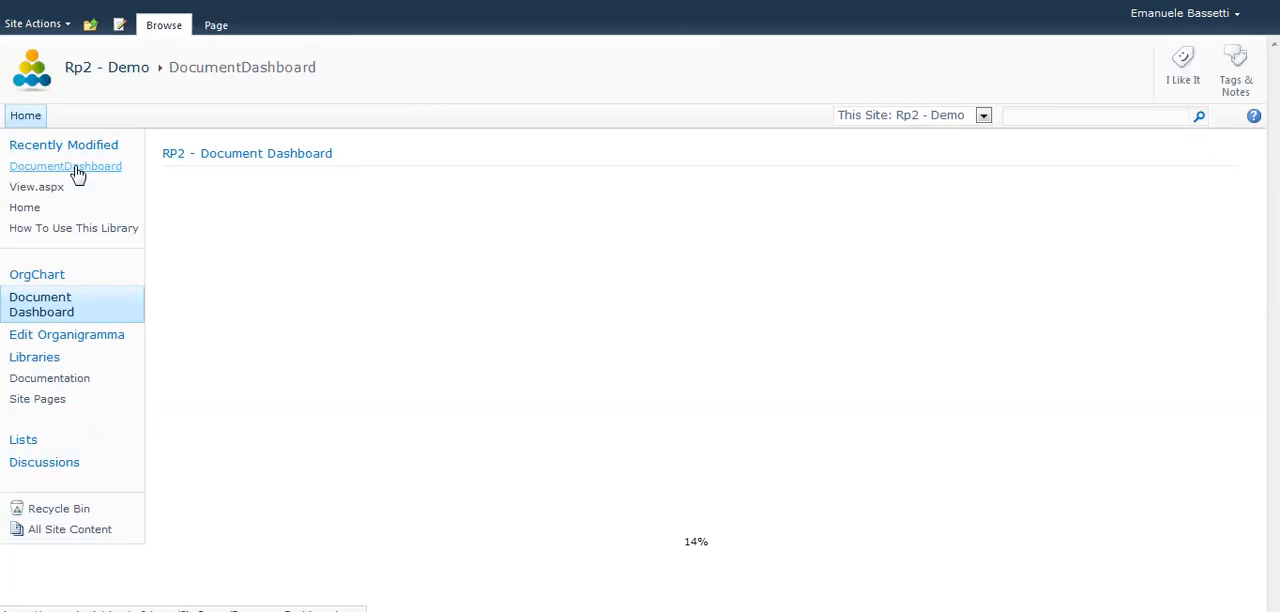